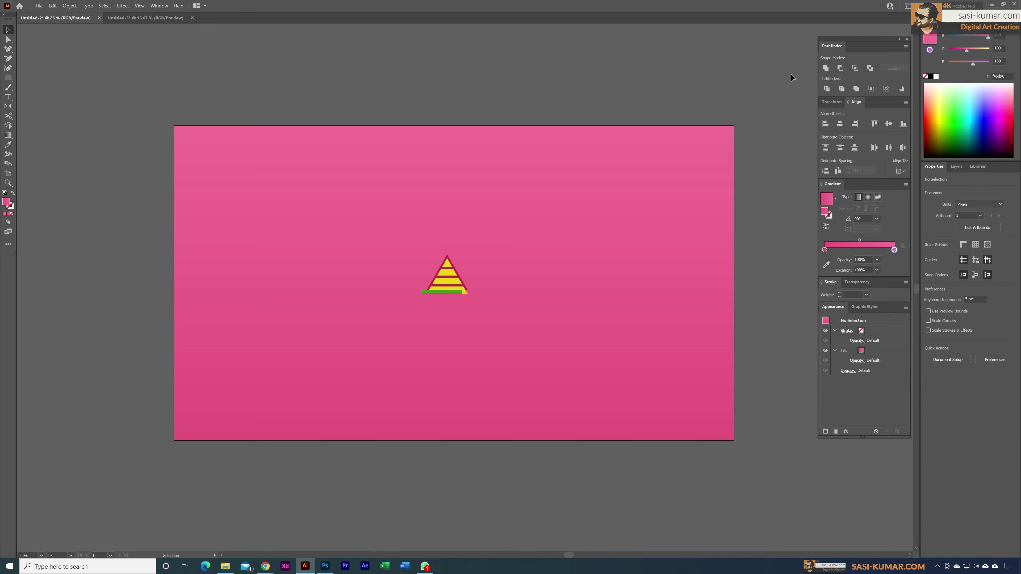
Move the striped triangle onto the pasteboard and Alt-drag a copy to the artboard's top-left corner.
{"action": "left_click_drag", "start_coordinate": [453, 283], "coordinate": [211, 74]}
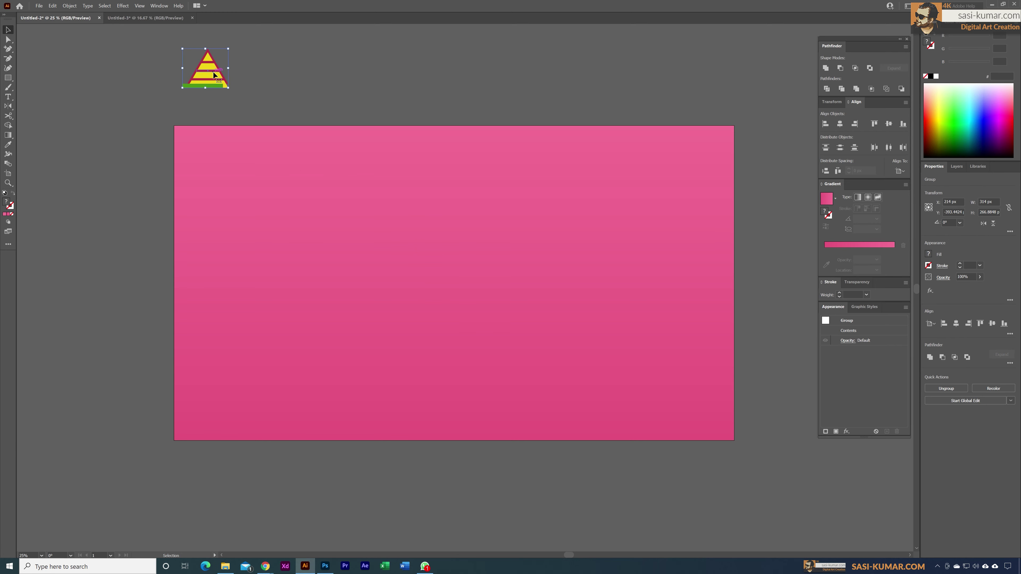
{"action": "key", "text": "alt"}
{"action": "left_click_drag", "start_coordinate": [219, 79], "coordinate": [232, 177]}
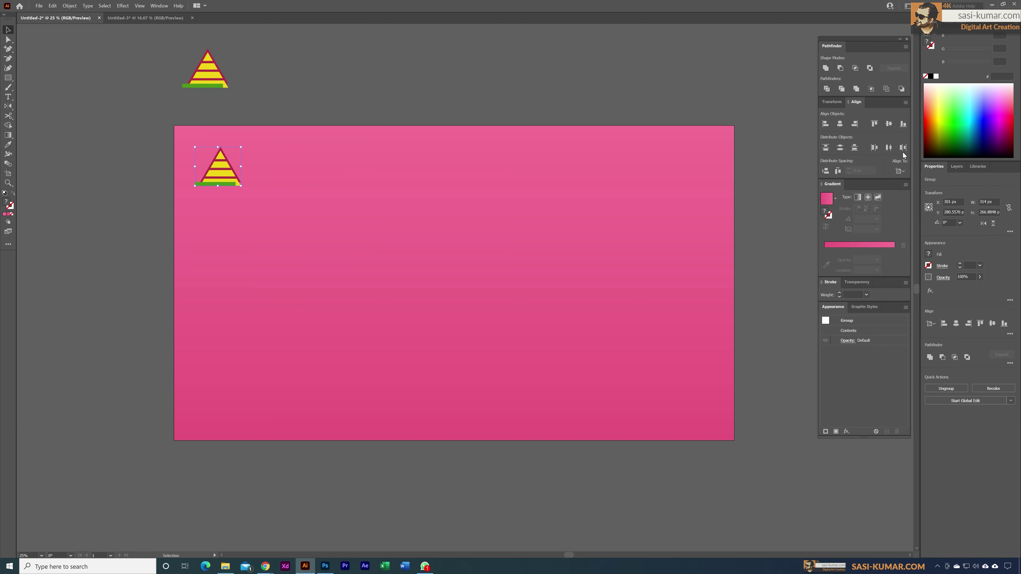
Apply Object > Repeat > Grid to the corner triangle copy, making a 4-by-2 triangle grid.
{"action": "left_click", "coordinate": [235, 208]}
{"action": "left_click", "coordinate": [228, 167]}
{"action": "left_click", "coordinate": [70, 6]}
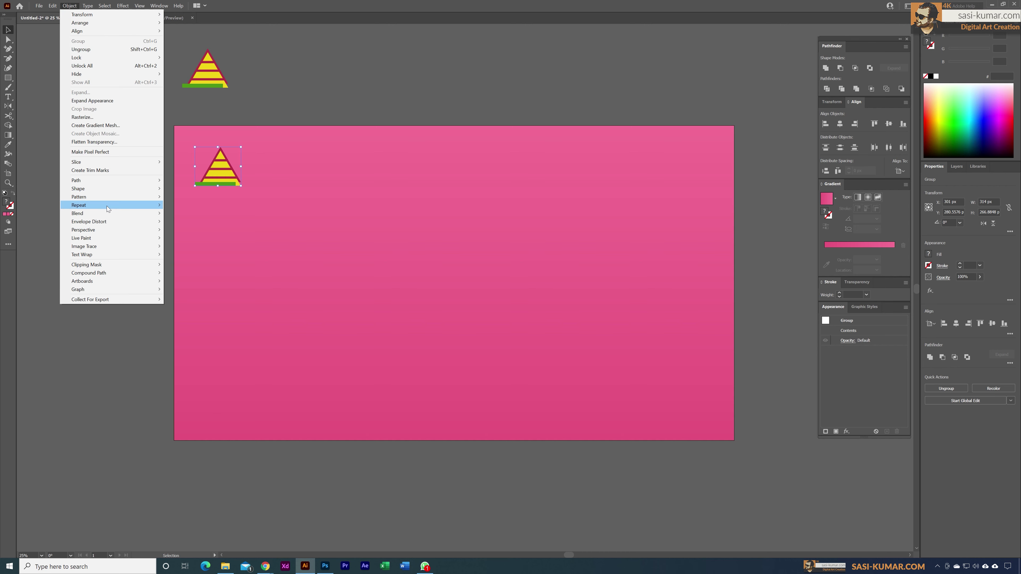
{"action": "mouse_move", "coordinate": [107, 206]}
{"action": "left_click", "coordinate": [178, 213]}
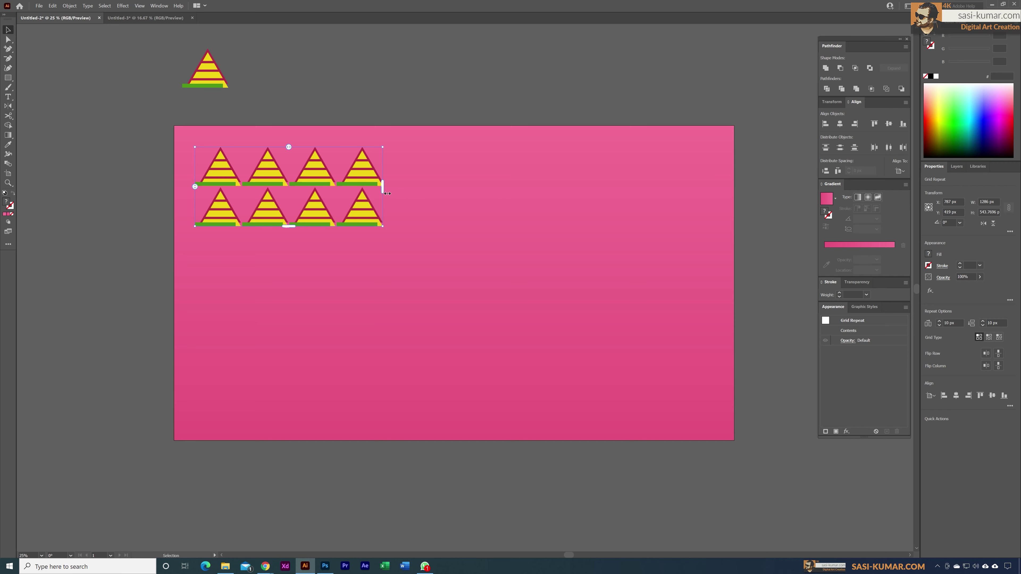
Expand the grid to about 12 columns and 8 rows, aligned left and top, filling the artboard.
{"action": "left_click_drag", "start_coordinate": [388, 193], "coordinate": [739, 183]}
{"action": "left_click_drag", "start_coordinate": [466, 231], "coordinate": [458, 446]}
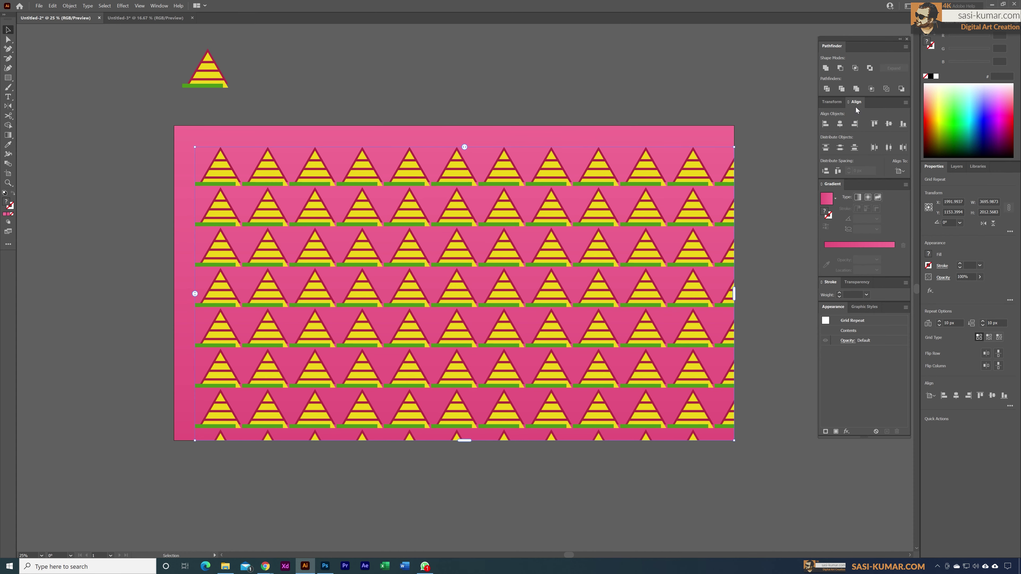
{"action": "left_click", "coordinate": [826, 125]}
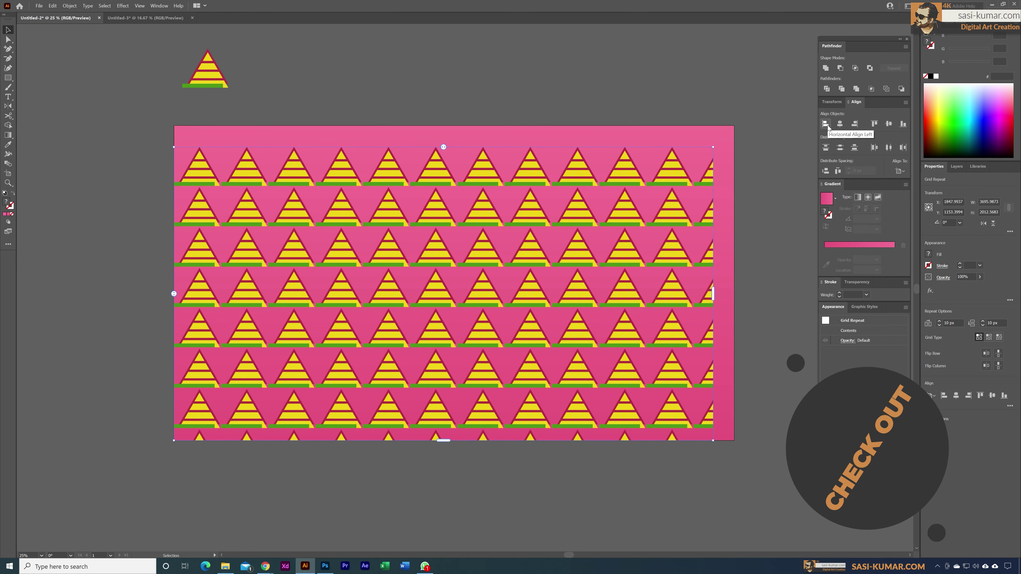
{"action": "left_click", "coordinate": [877, 125]}
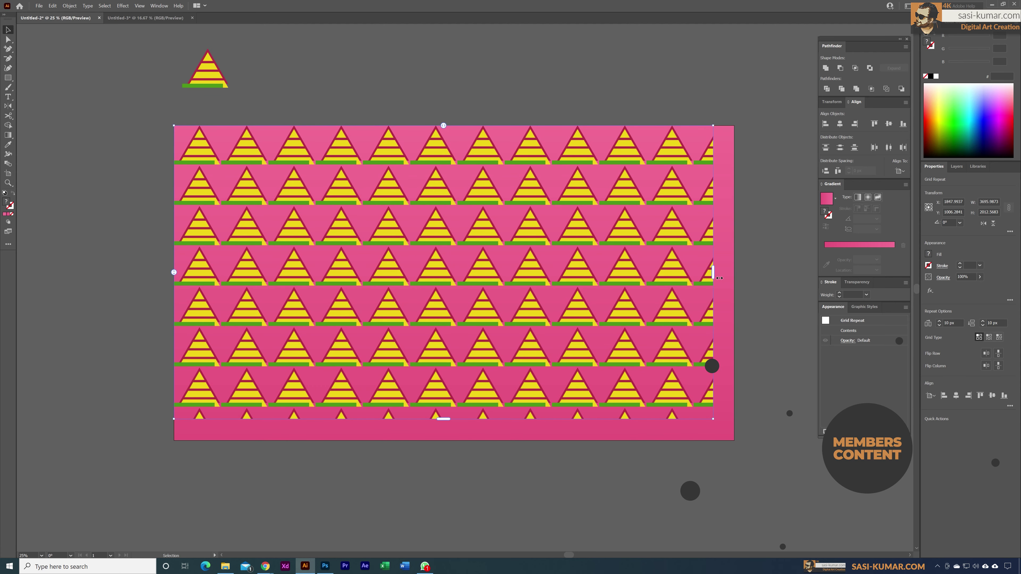
{"action": "left_click_drag", "start_coordinate": [713, 272], "coordinate": [736, 275]}
{"action": "left_click_drag", "start_coordinate": [460, 422], "coordinate": [460, 442]}
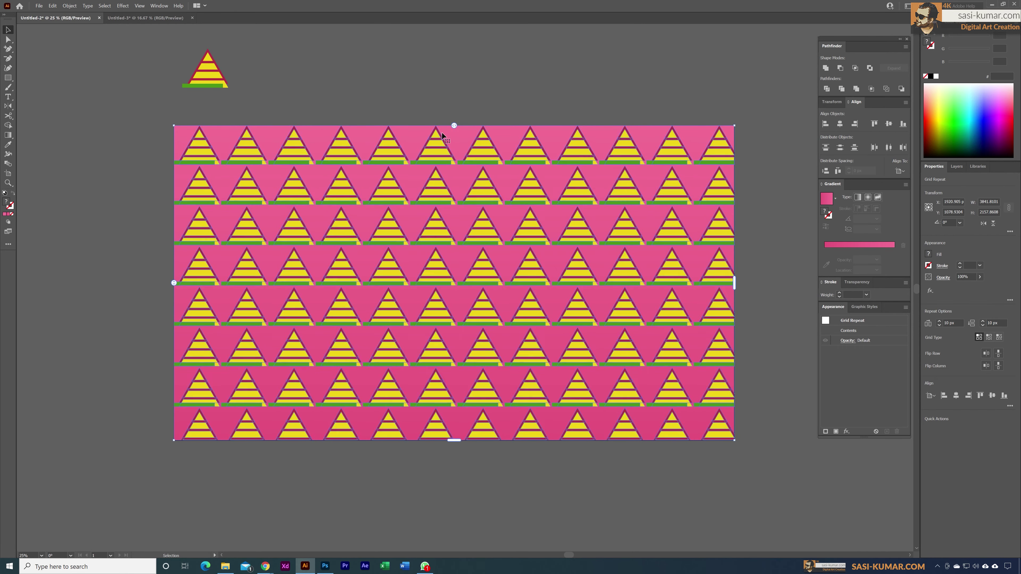
{"action": "left_click_drag", "start_coordinate": [454, 125], "coordinate": [487, 125]}
{"action": "left_click_drag", "start_coordinate": [174, 282], "coordinate": [174, 305]}
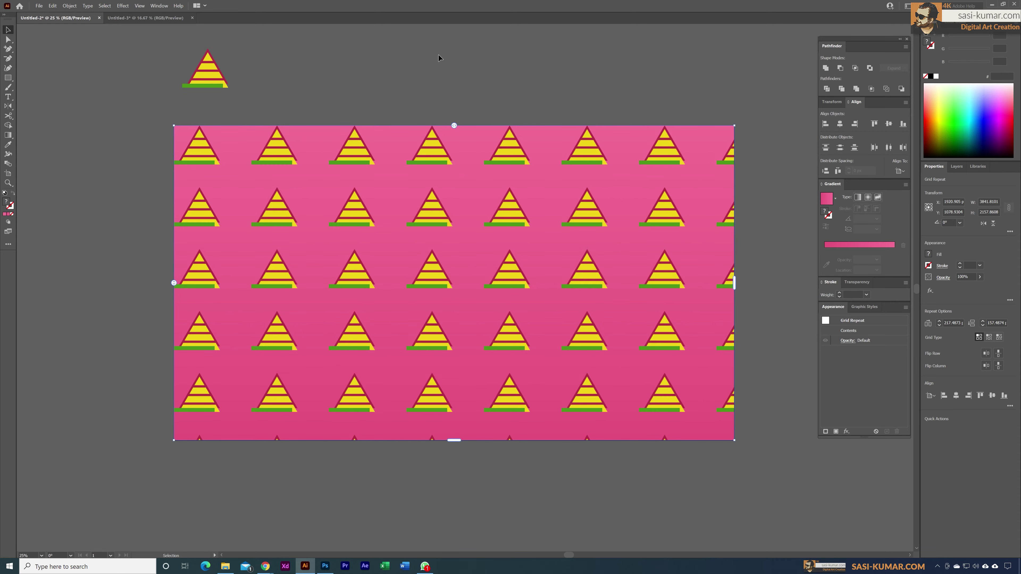
{"action": "key", "text": "ctrl+z"}
{"action": "key", "text": "ctrl+z"}
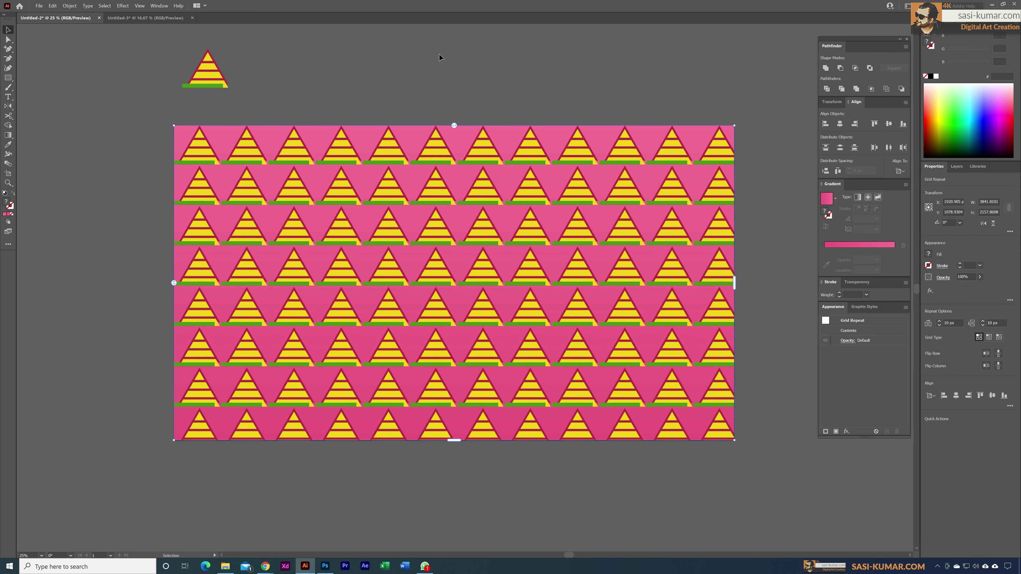
Set the grid's Horizontal and Vertical spacing to 50 px in Repeat Options.
{"action": "left_click", "coordinate": [949, 324]}
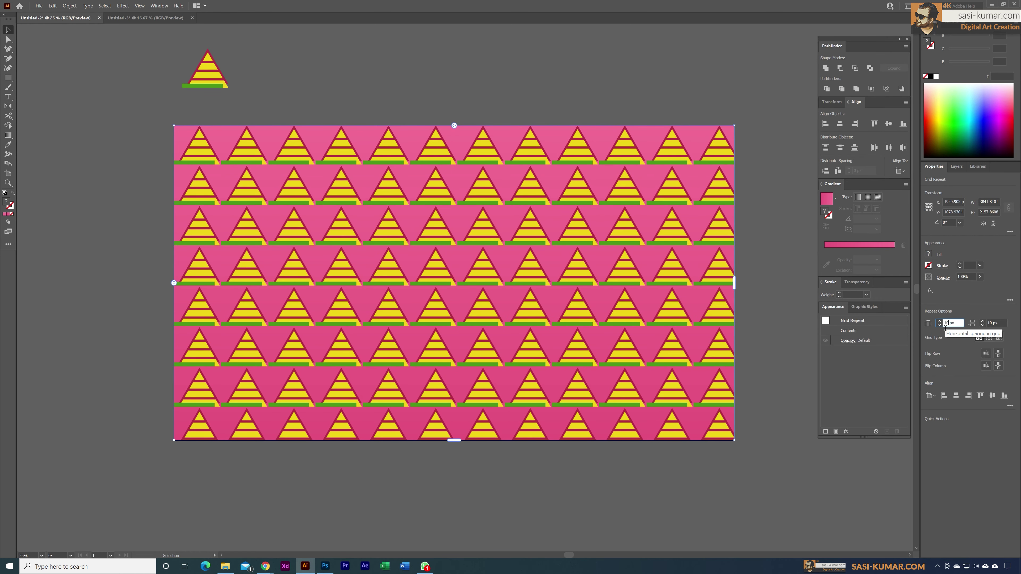
{"action": "double_click", "coordinate": [948, 323]}
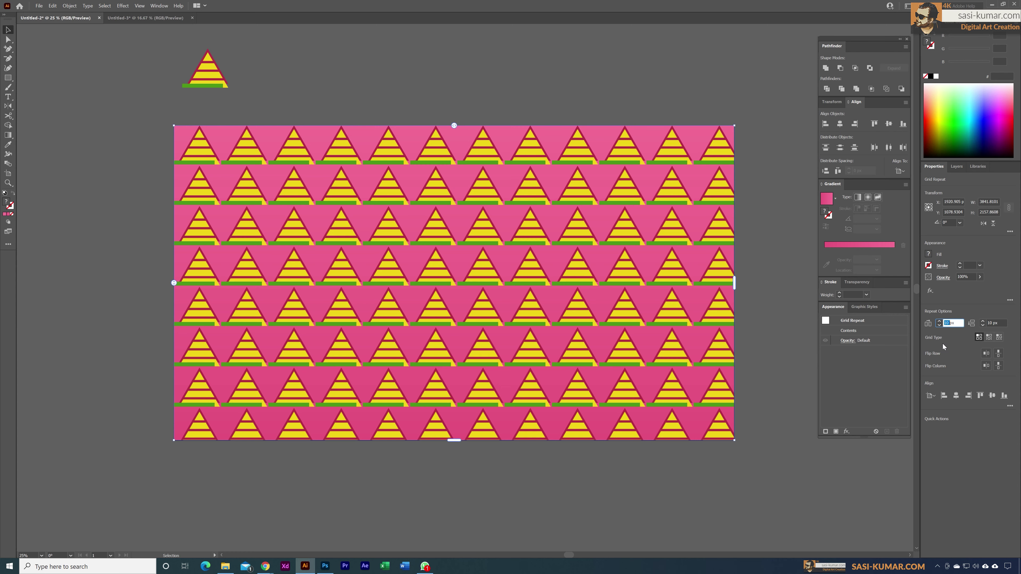
{"action": "type", "text": "50"}
{"action": "key", "text": "Tab"}
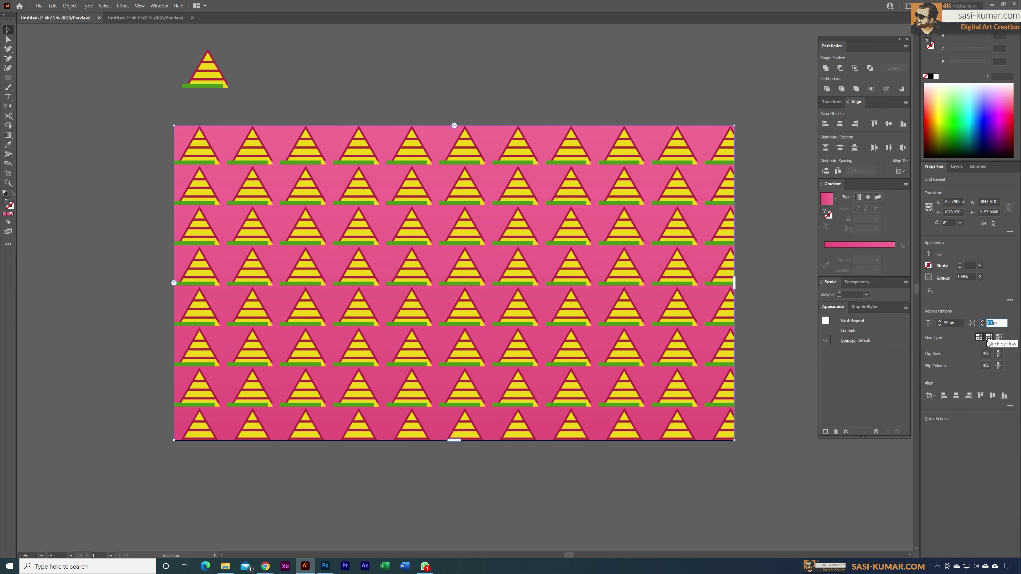
{"action": "type", "text": "50"}
{"action": "key", "text": "Tab"}
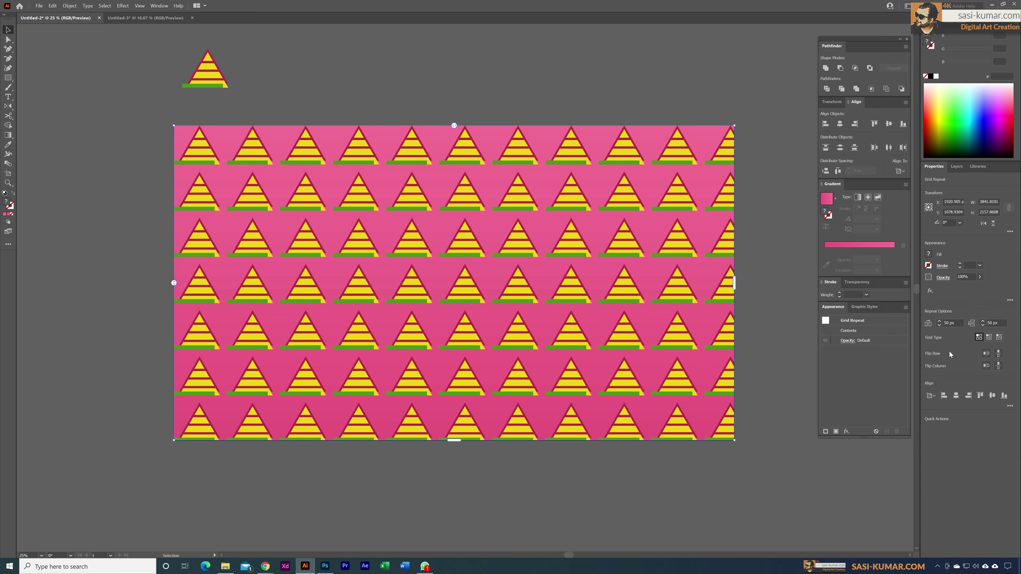
Set the Repeat Options Grid Type to Brick by Row.
{"action": "left_click", "coordinate": [990, 338]}
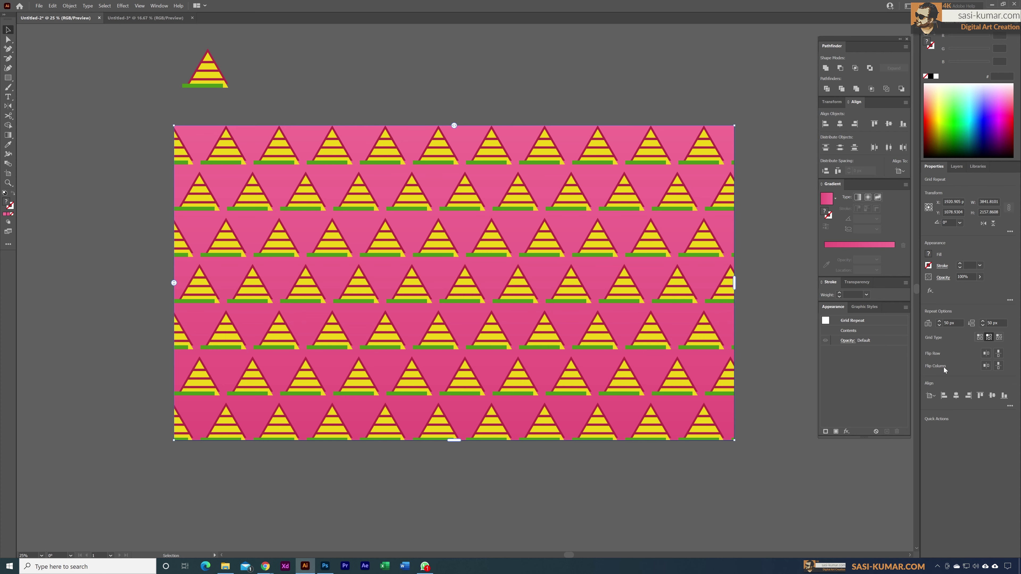
Turn on Flip Row horizontally and vertically, and Flip Column vertically, in Repeat Options.
{"action": "left_click", "coordinate": [987, 354]}
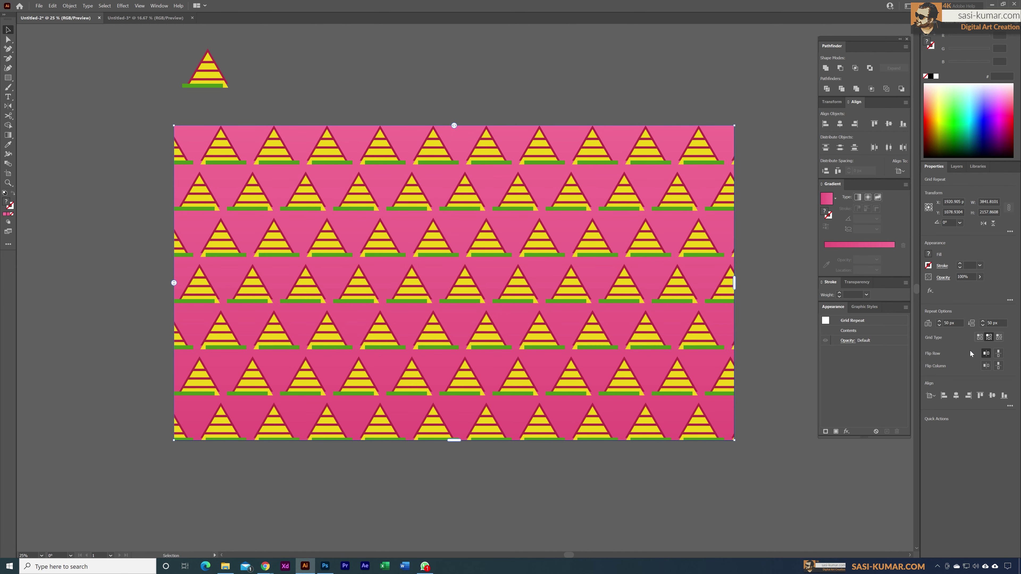
{"action": "left_click", "coordinate": [998, 354]}
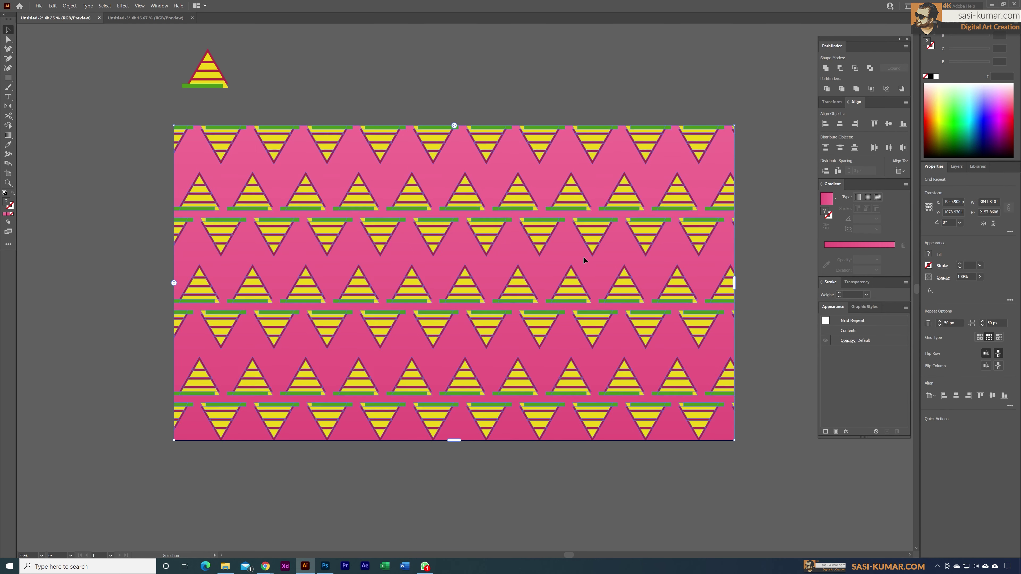
{"action": "left_click", "coordinate": [999, 366]}
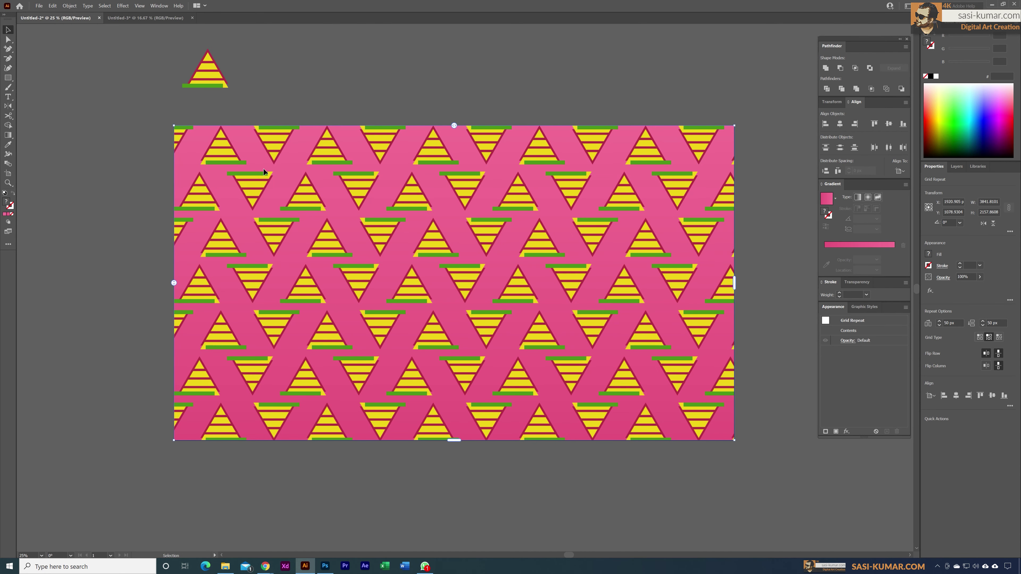
In the isolated tile, drag the green bar's end anchor to the right with Direct Selection.
{"action": "double_click", "coordinate": [227, 163]}
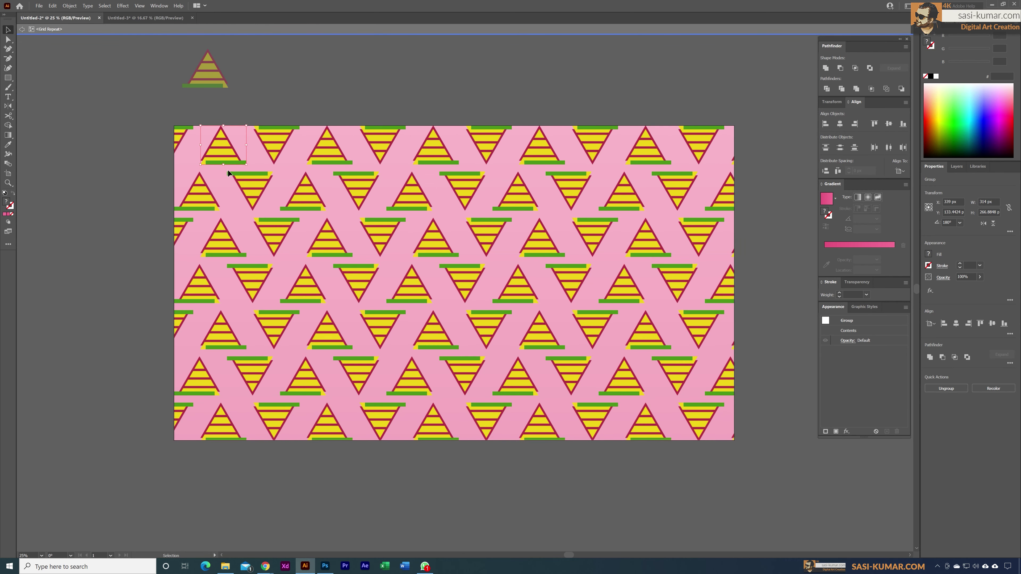
{"action": "left_click", "coordinate": [8, 39]}
{"action": "left_click", "coordinate": [245, 161]}
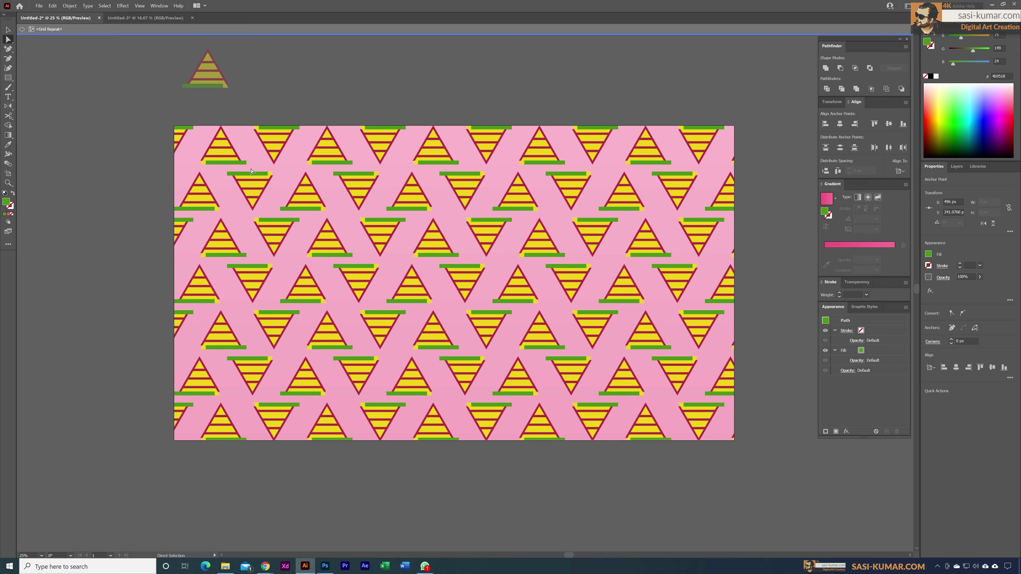
{"action": "left_click_drag", "start_coordinate": [245, 161], "coordinate": [275, 160]}
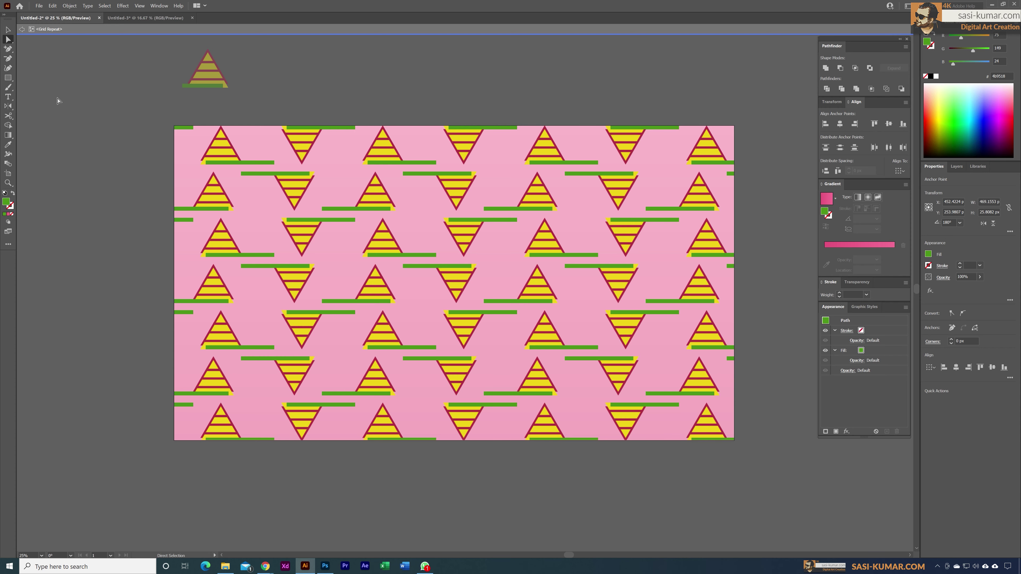
Draw a small green circle beside the triangle in the tile, then exit isolation mode.
{"action": "left_click", "coordinate": [8, 77]}
{"action": "left_click", "coordinate": [27, 88]}
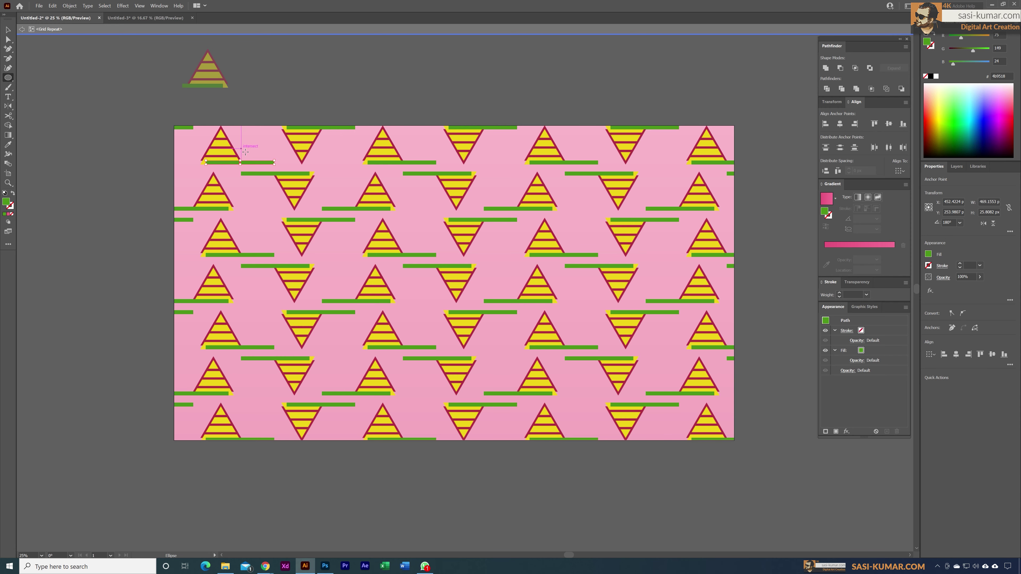
{"action": "left_click_drag", "start_coordinate": [244, 146], "coordinate": [256, 158]}
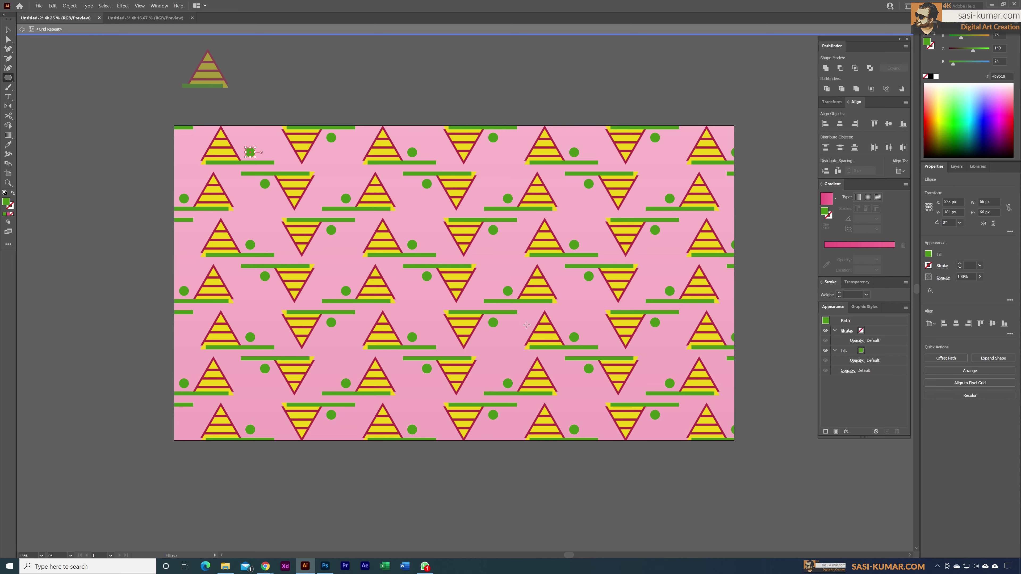
{"action": "key", "text": "v"}
{"action": "double_click", "coordinate": [411, 83]}
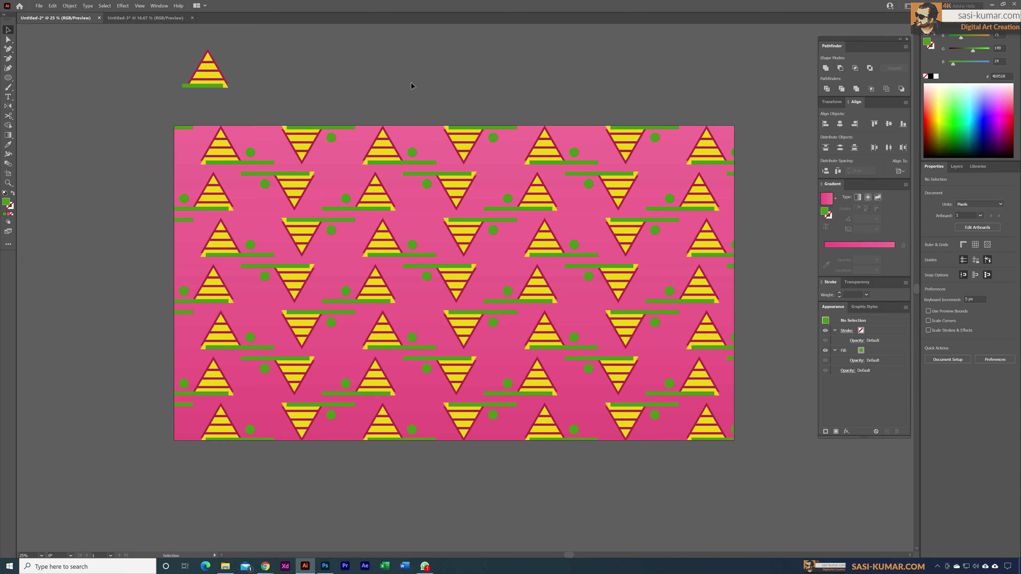